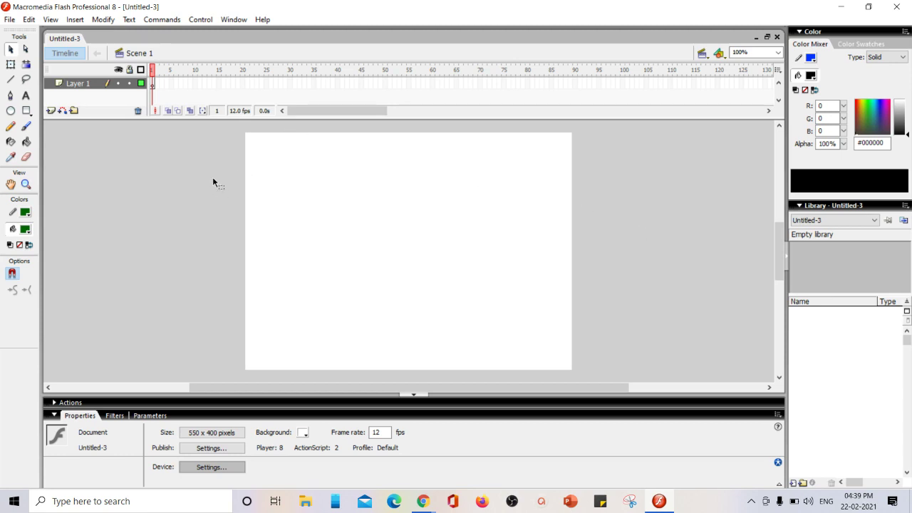
# Step: Enable onion skinning on the blank 550 x 400 document's timeline
pyautogui.click(170, 111)
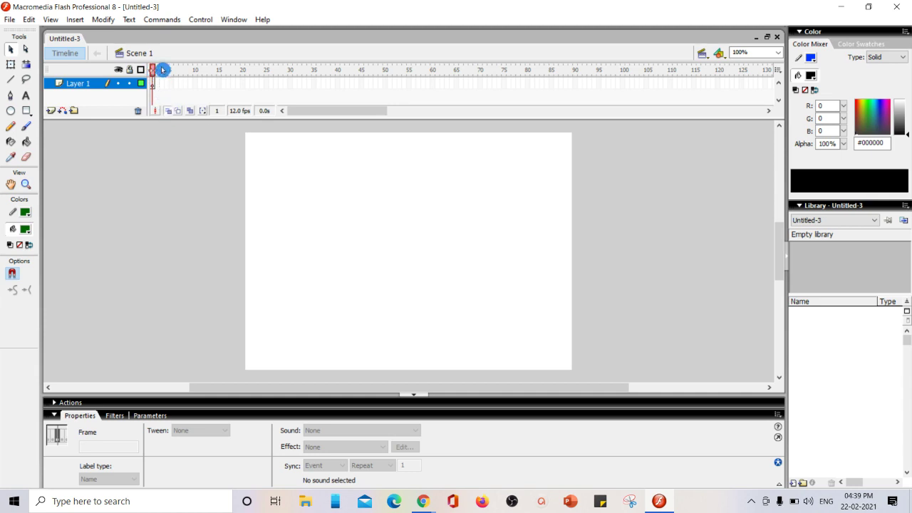
# Step: Draw a round head filled with dark grey #333333 using the Oval tool
pyautogui.click(10, 111)
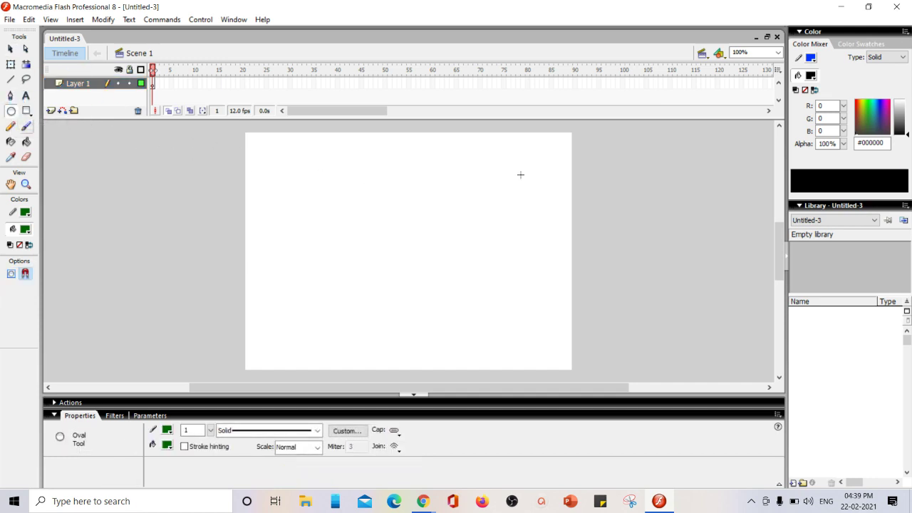
pyautogui.click(811, 57)
pyautogui.click(754, 86)
pyautogui.click(812, 75)
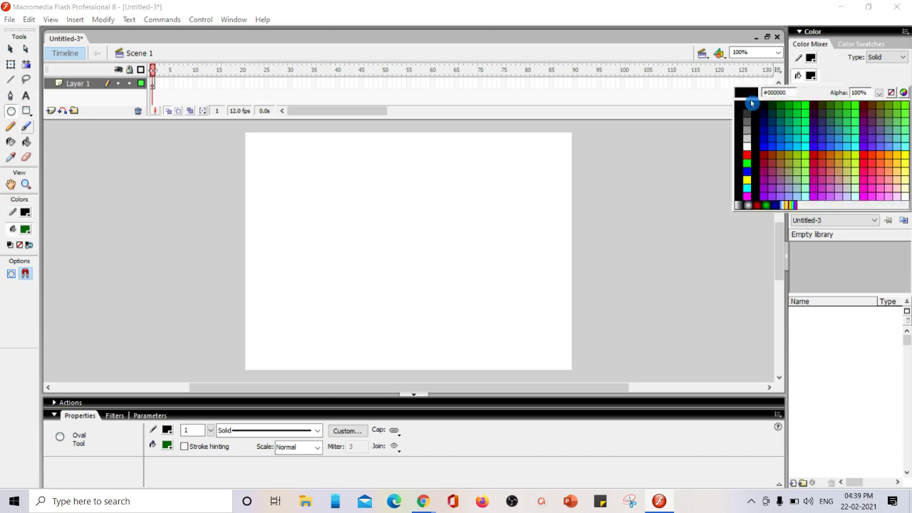
pyautogui.click(747, 95)
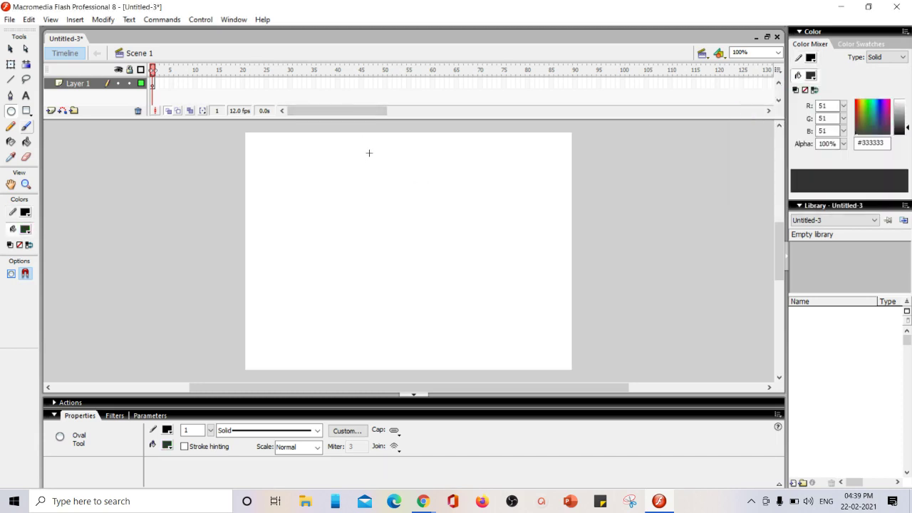
pyautogui.moveTo(369, 153); pyautogui.dragTo(439, 223)
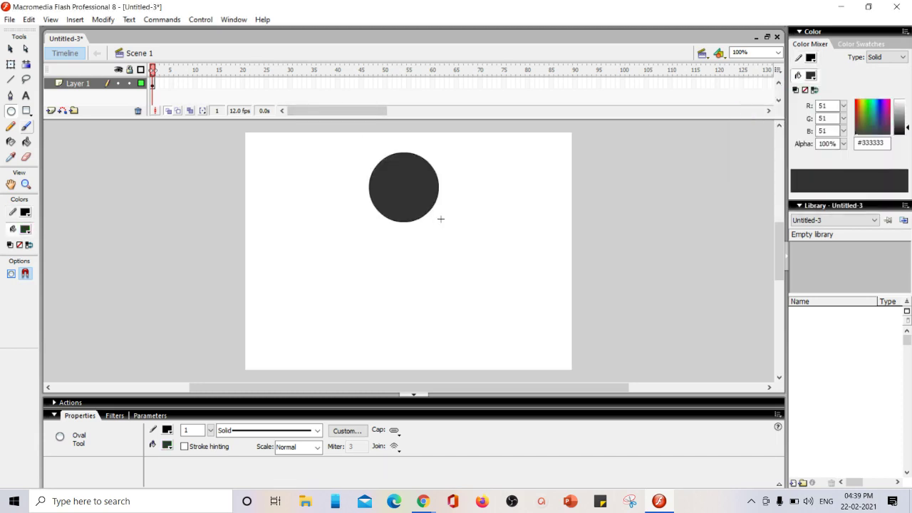
# Step: Draw the body line, a bent raised arm and two legs with the Line tool
pyautogui.click(11, 82)
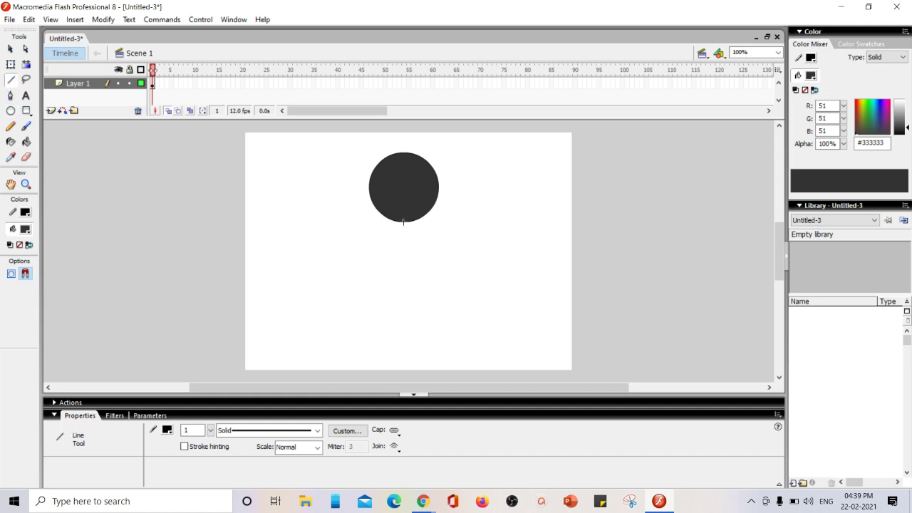
pyautogui.moveTo(404, 222); pyautogui.dragTo(403, 346)
pyautogui.moveTo(349, 238)
pyautogui.mouseDown()
pyautogui.moveTo(380, 279)
pyautogui.moveTo(392, 261)
pyautogui.moveTo(374, 278)
pyautogui.moveTo(403, 251)
pyautogui.moveTo(433, 278)
pyautogui.mouseUp()
pyautogui.moveTo(433, 278); pyautogui.dragTo(457, 236)
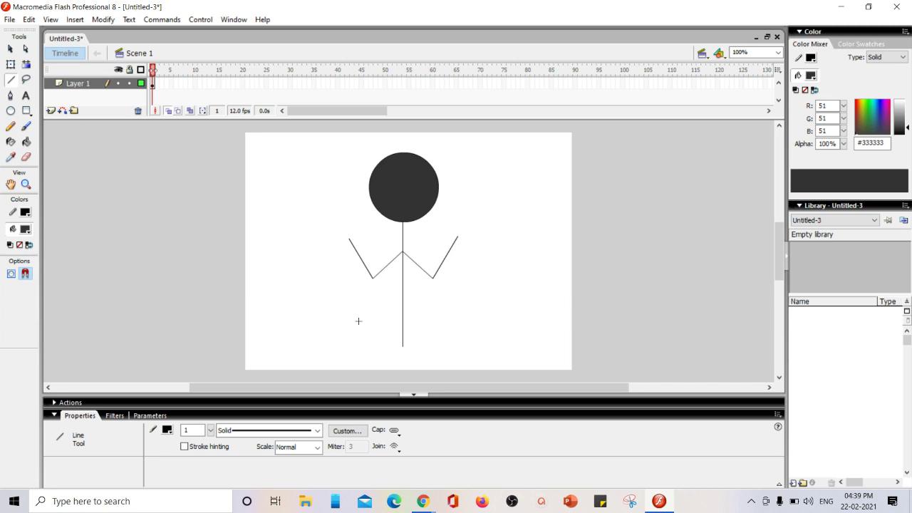
pyautogui.moveTo(403, 343); pyautogui.dragTo(375, 370)
pyautogui.moveTo(403, 340); pyautogui.dragTo(428, 368)
# Step: Insert keyframes at frames 2 and 3, then deselect the figure with the Selection tool
pyautogui.rightClick(157, 83)
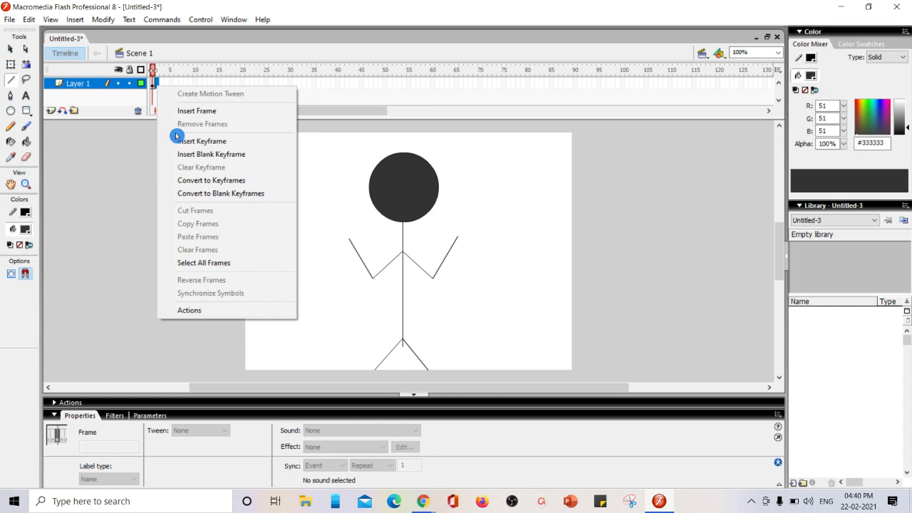
pyautogui.click(179, 141)
pyautogui.rightClick(161, 84)
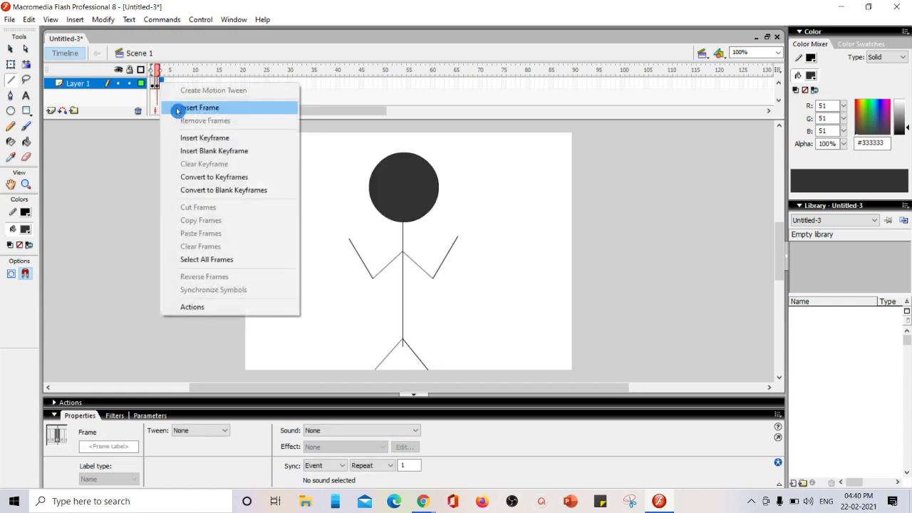
pyautogui.click(187, 138)
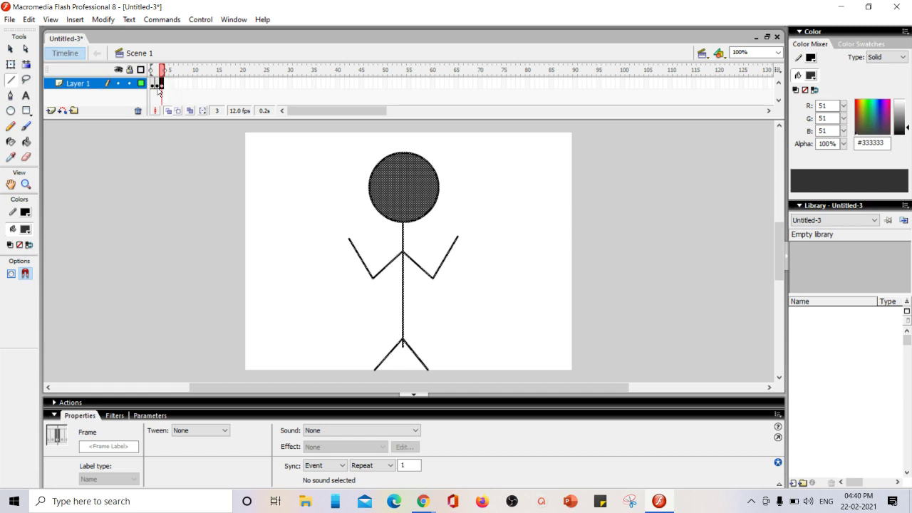
pyautogui.click(10, 48)
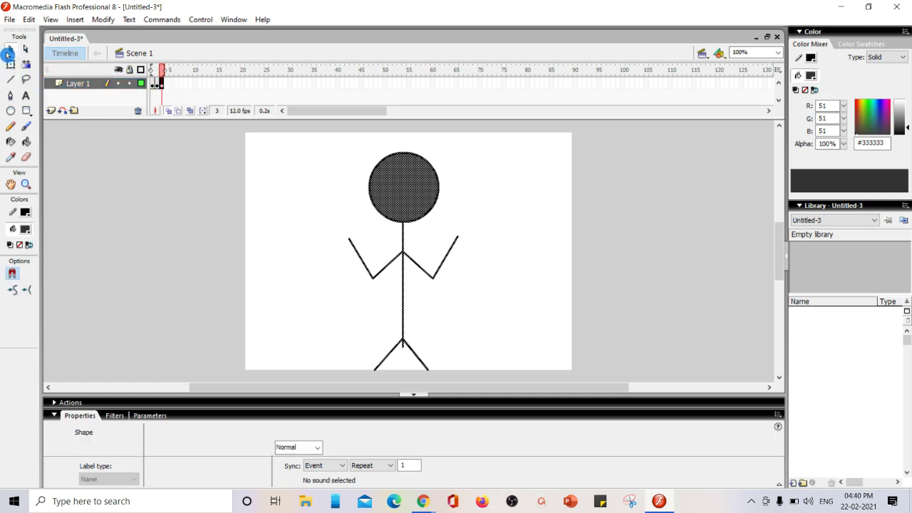
pyautogui.click(298, 320)
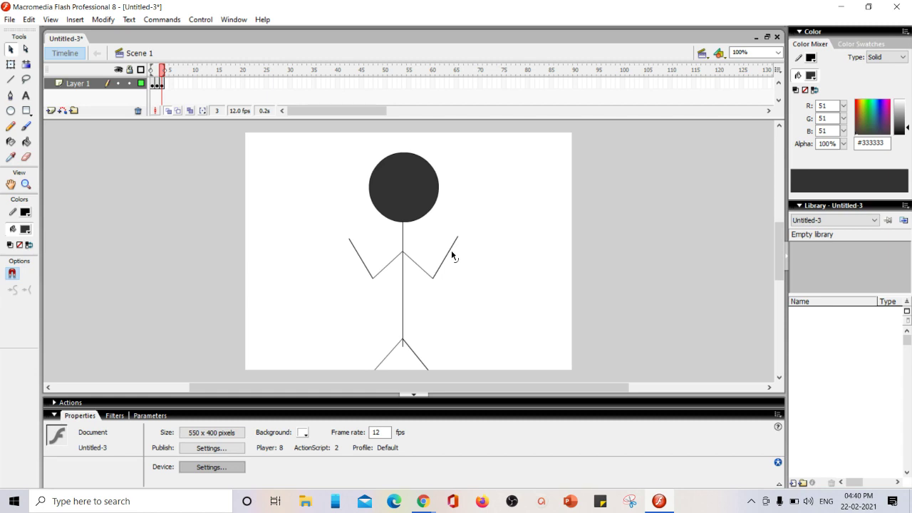
# Step: Curve the right forearm outward and add keyframes at frames 4, 5 and 6
pyautogui.moveTo(452, 255); pyautogui.dragTo(469, 266)
pyautogui.rightClick(166, 84)
pyautogui.click(211, 136)
pyautogui.rightClick(170, 84)
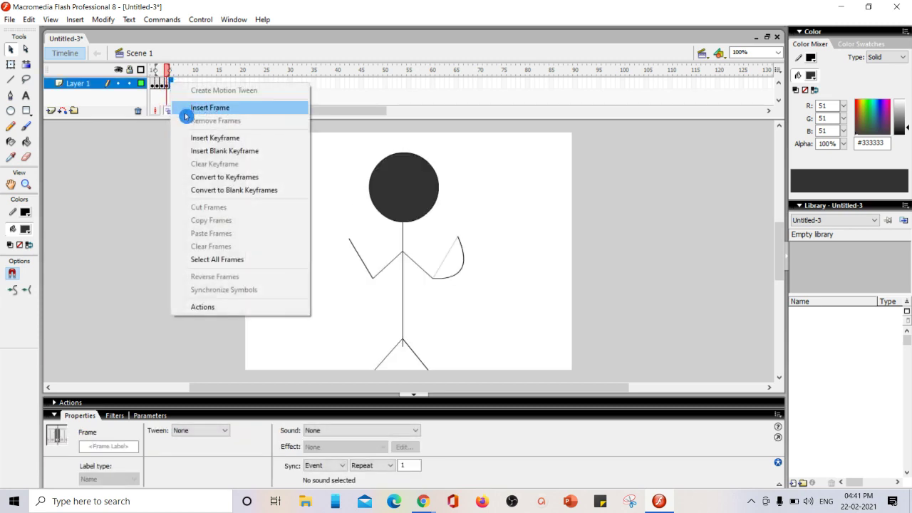
pyautogui.click(207, 137)
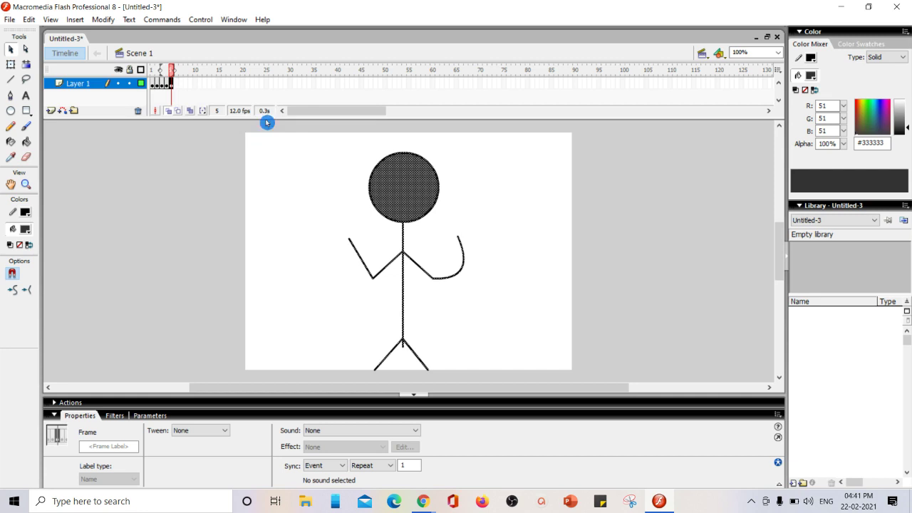
pyautogui.click(178, 88)
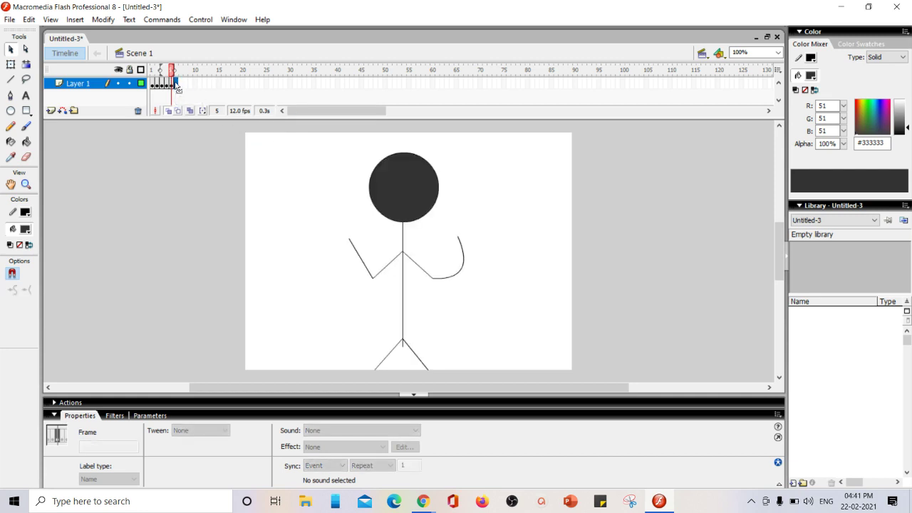
pyautogui.rightClick(177, 86)
pyautogui.click(211, 137)
# Step: Curve the left forearm downward and add keyframes at frames 7, 8 and 9
pyautogui.click(351, 263)
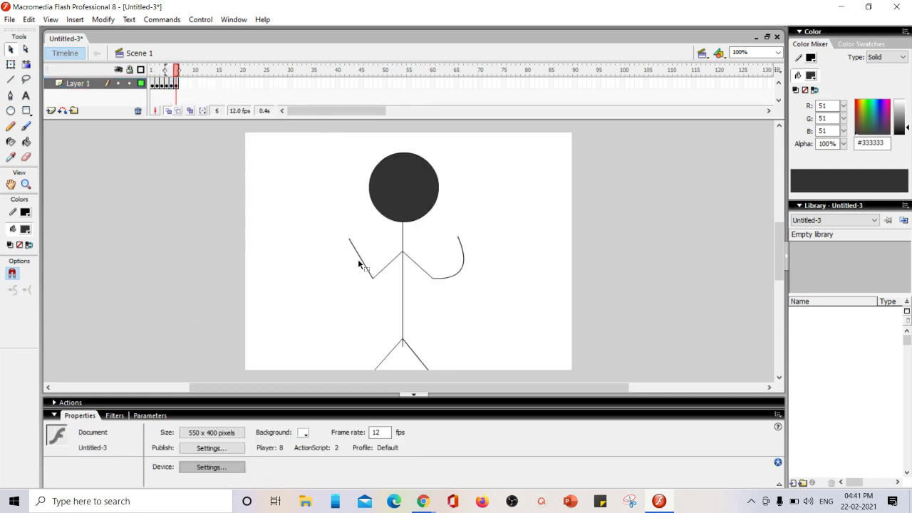
pyautogui.moveTo(359, 261); pyautogui.dragTo(340, 269)
pyautogui.rightClick(181, 86)
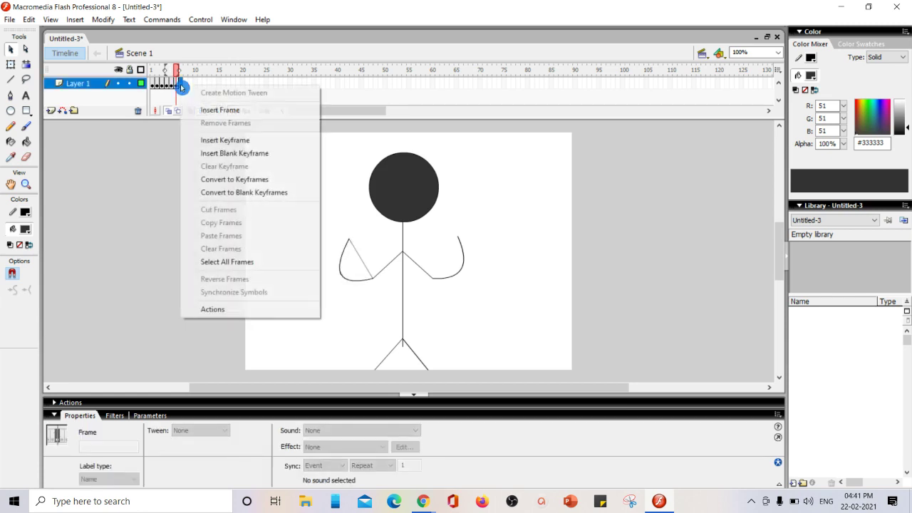
pyautogui.click(212, 139)
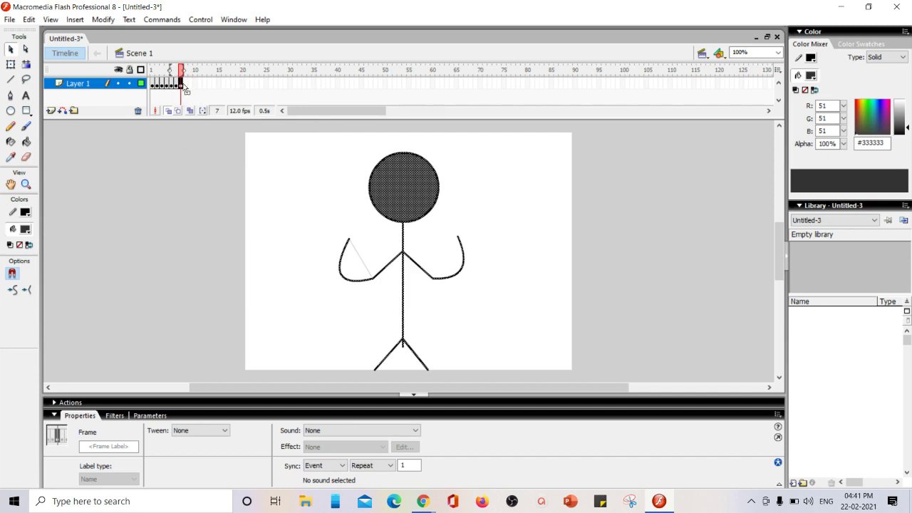
pyautogui.rightClick(187, 85)
pyautogui.click(214, 138)
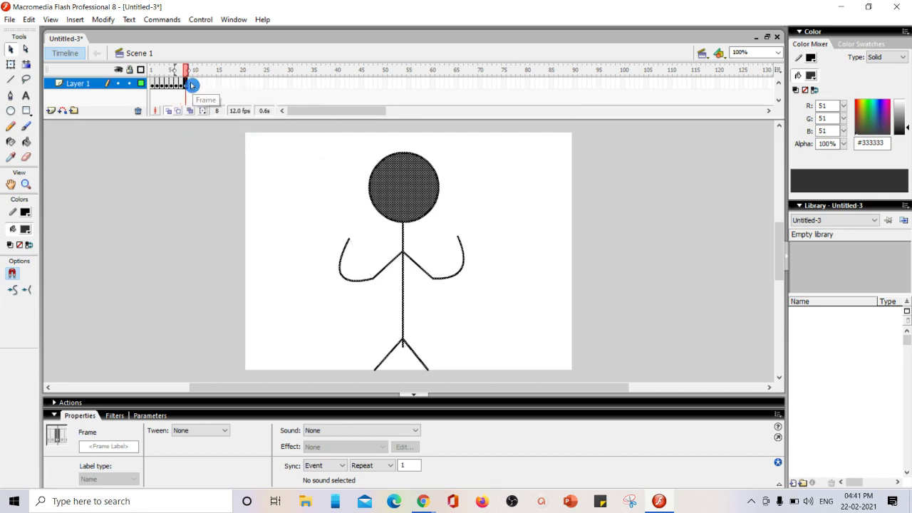
pyautogui.rightClick(191, 85)
pyautogui.click(214, 138)
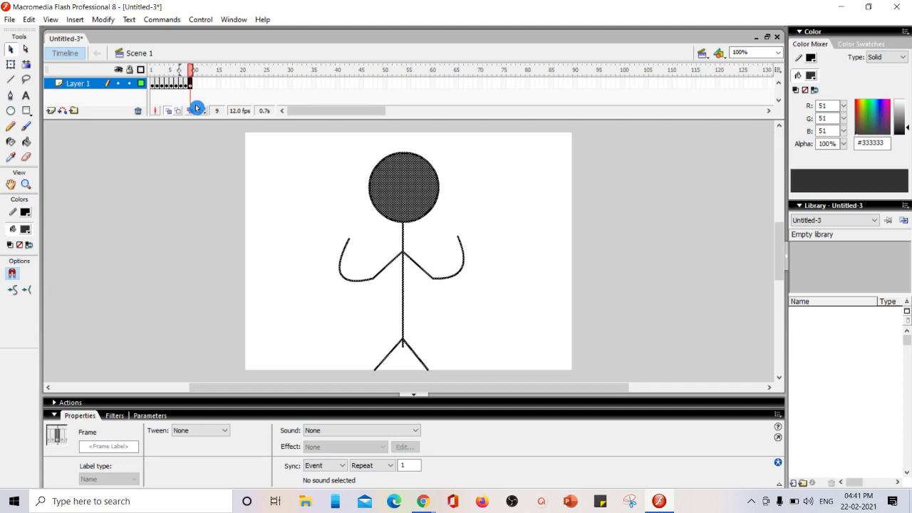
# Step: Reshape the arms on frame 9 into looped curves
pyautogui.click(297, 257)
pyautogui.moveTo(343, 274); pyautogui.dragTo(368, 265)
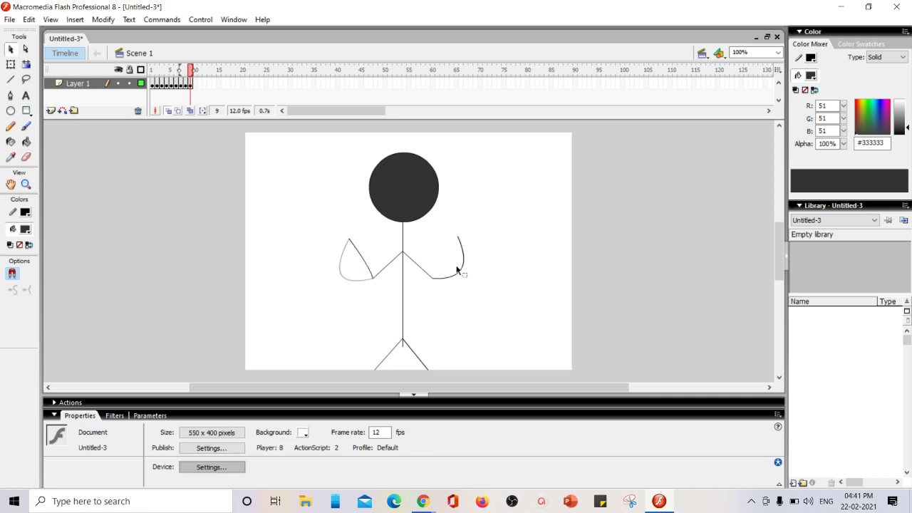
pyautogui.moveTo(456, 267); pyautogui.dragTo(446, 258)
# Step: Add keyframes at frames 10, 11 and 12
pyautogui.rightClick(196, 84)
pyautogui.click(213, 140)
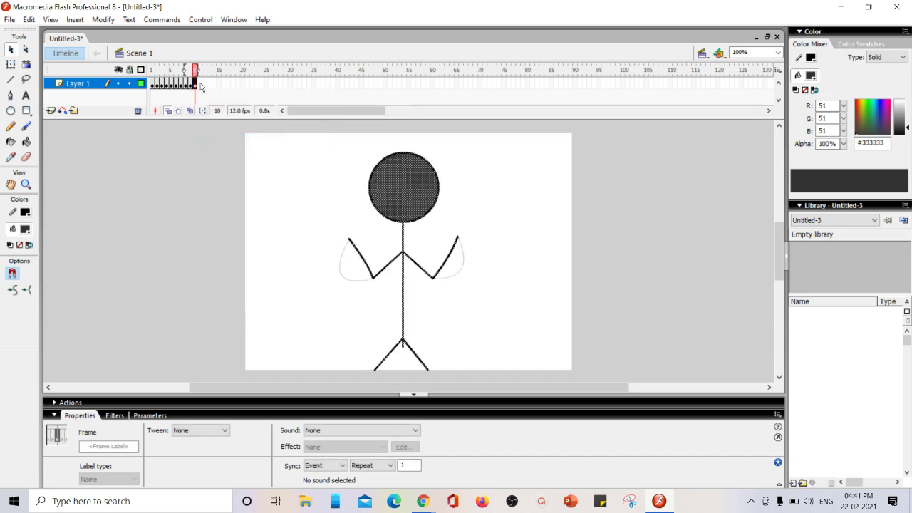
pyautogui.rightClick(200, 84)
pyautogui.click(219, 140)
pyautogui.rightClick(204, 85)
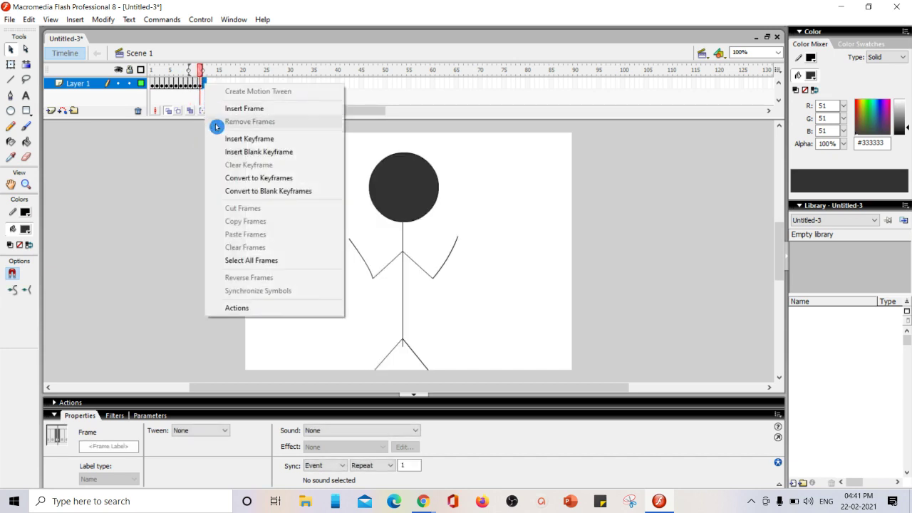
pyautogui.click(221, 136)
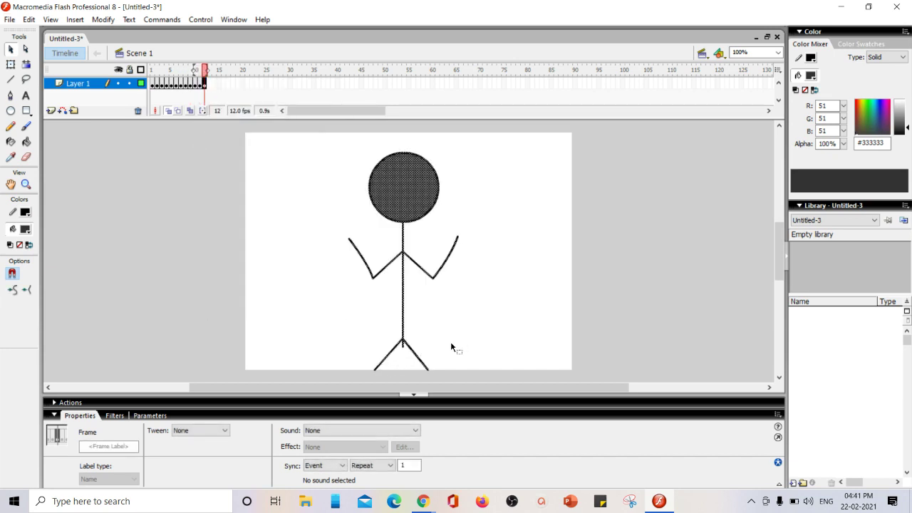
# Step: Bend the right leg into an outward curve and insert a keyframe after frame 12
pyautogui.click(417, 350)
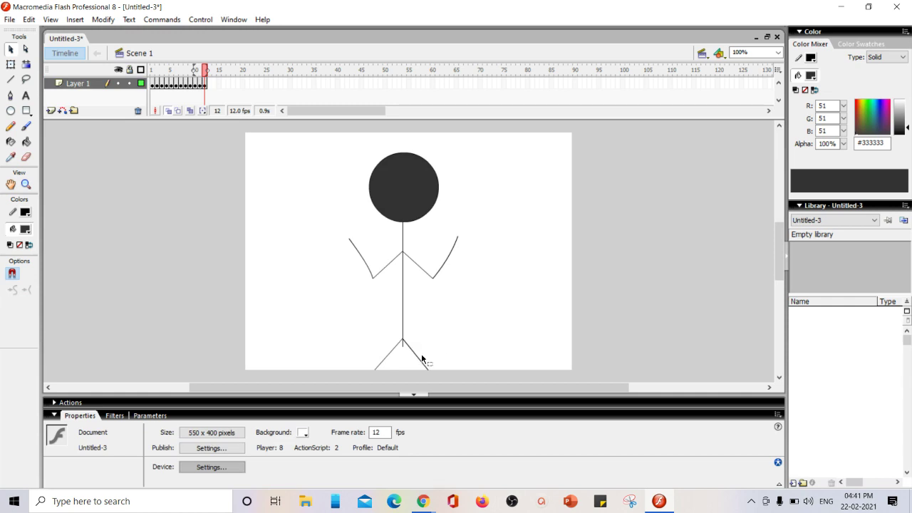
pyautogui.moveTo(419, 356)
pyautogui.mouseDown()
pyautogui.moveTo(423, 363)
pyautogui.moveTo(434, 350)
pyautogui.mouseUp()
pyautogui.click(206, 85)
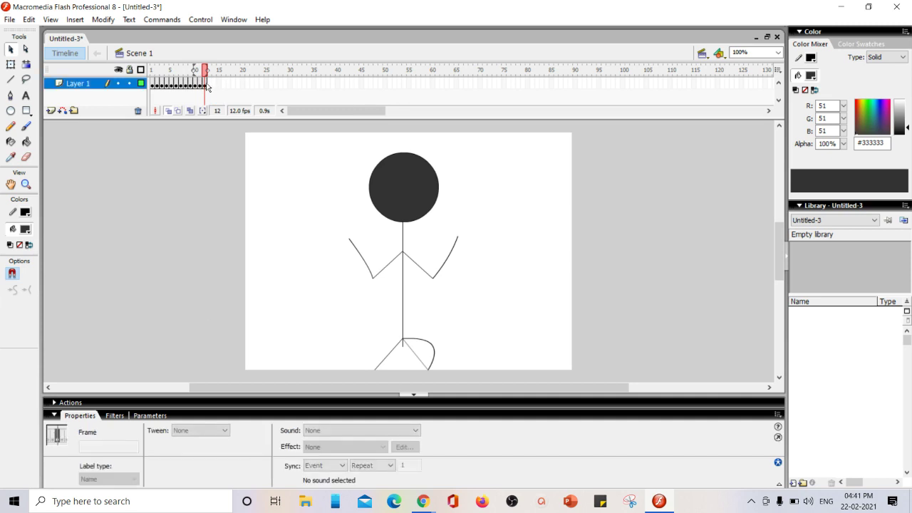
pyautogui.rightClick(209, 85)
pyautogui.click(210, 84)
pyautogui.rightClick(210, 84)
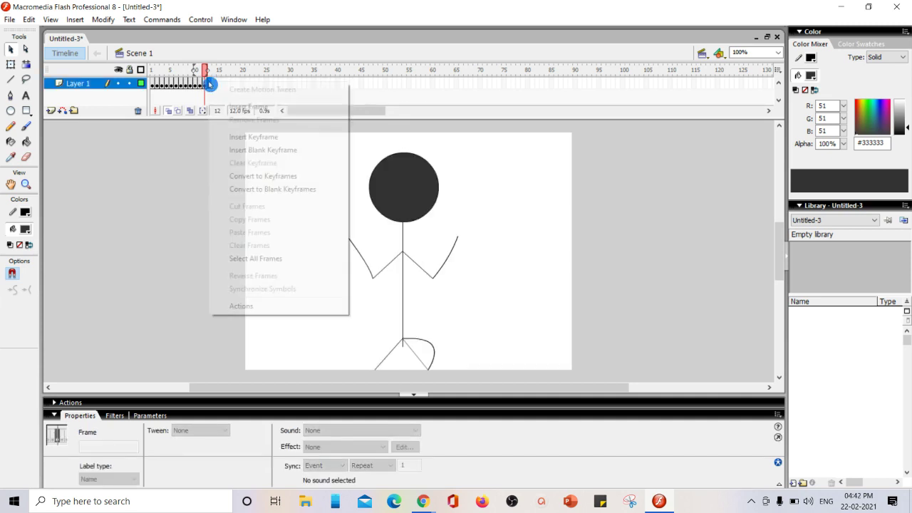
pyautogui.click(235, 137)
# Step: Add a keyframe at frame 14 and curve the left leg outward
pyautogui.rightClick(213, 86)
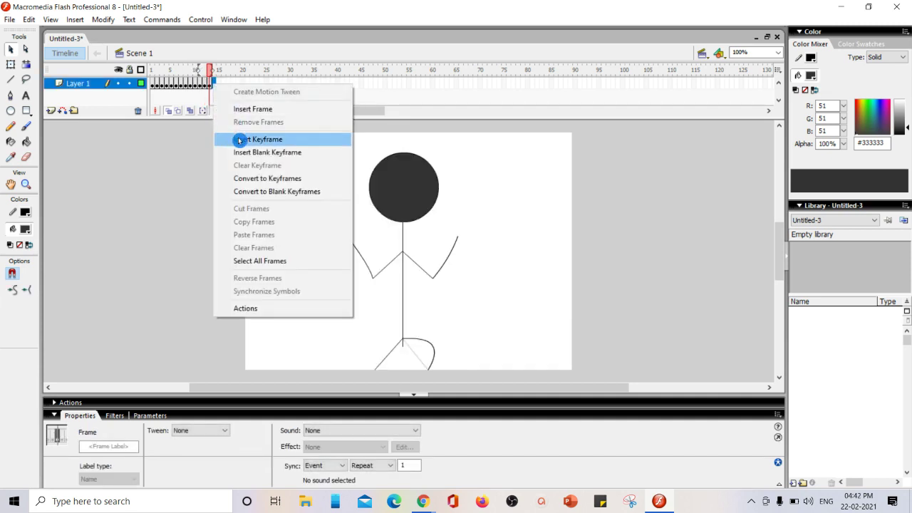
pyautogui.click(239, 140)
pyautogui.click(411, 365)
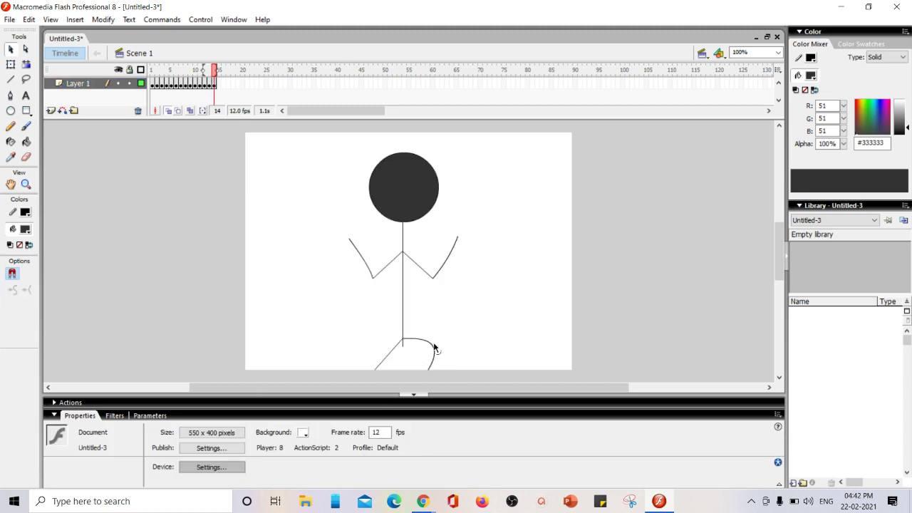
pyautogui.moveTo(432, 350); pyautogui.dragTo(411, 364)
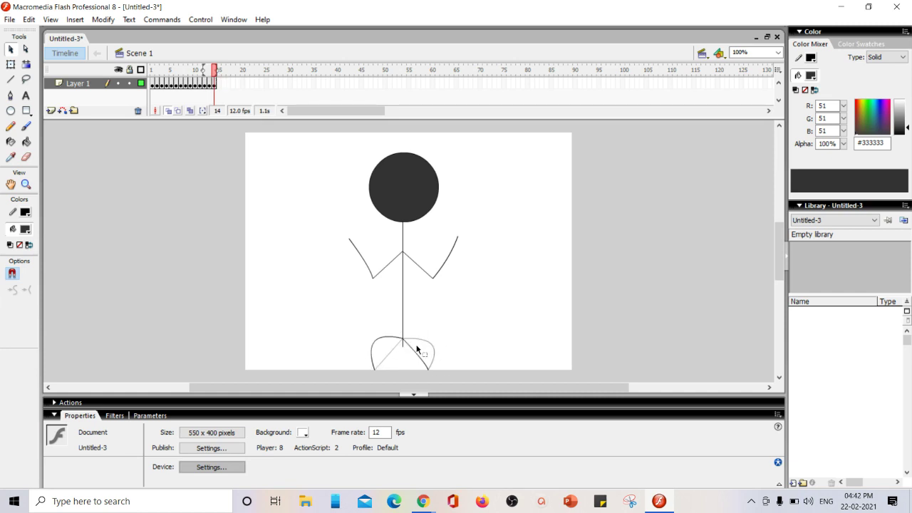
# Step: Add keyframes at frames 15, 16 and 17, then bend the right forearm into an arc
pyautogui.rightClick(219, 86)
pyautogui.click(235, 138)
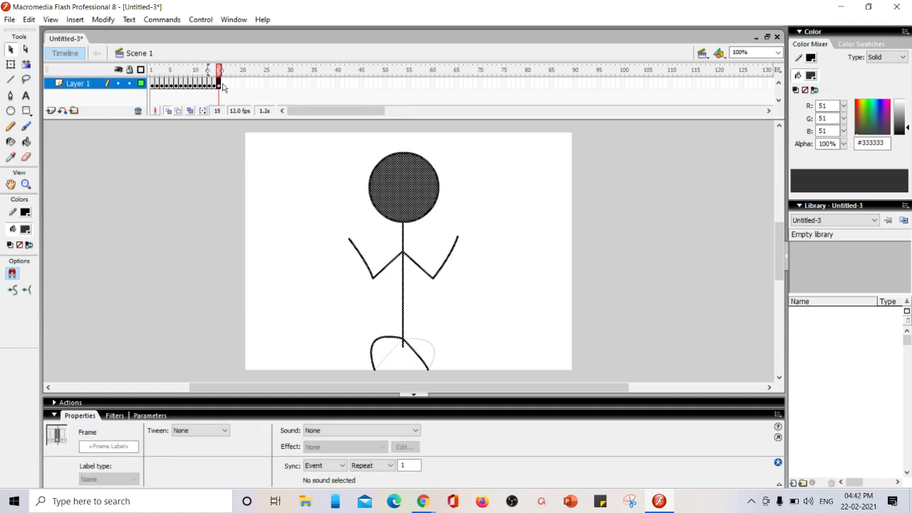
pyautogui.rightClick(223, 87)
pyautogui.click(246, 137)
pyautogui.rightClick(229, 83)
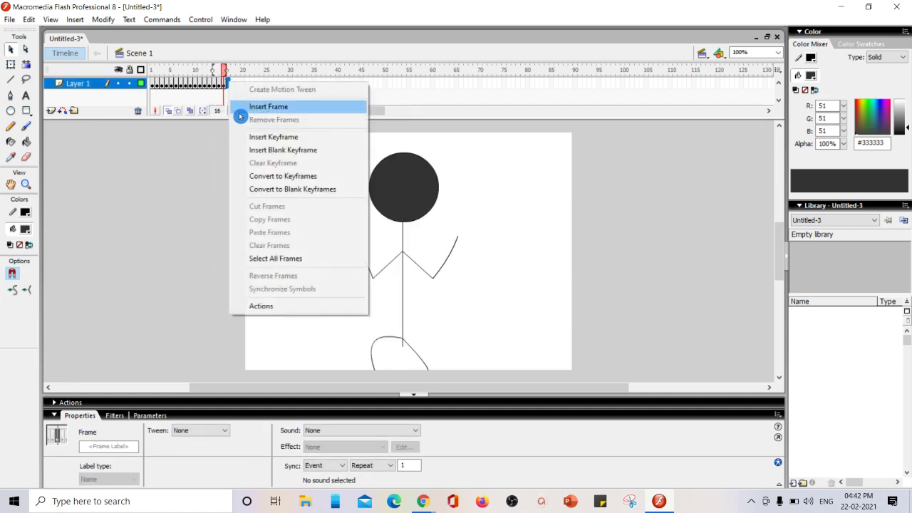
pyautogui.click(252, 142)
pyautogui.click(385, 345)
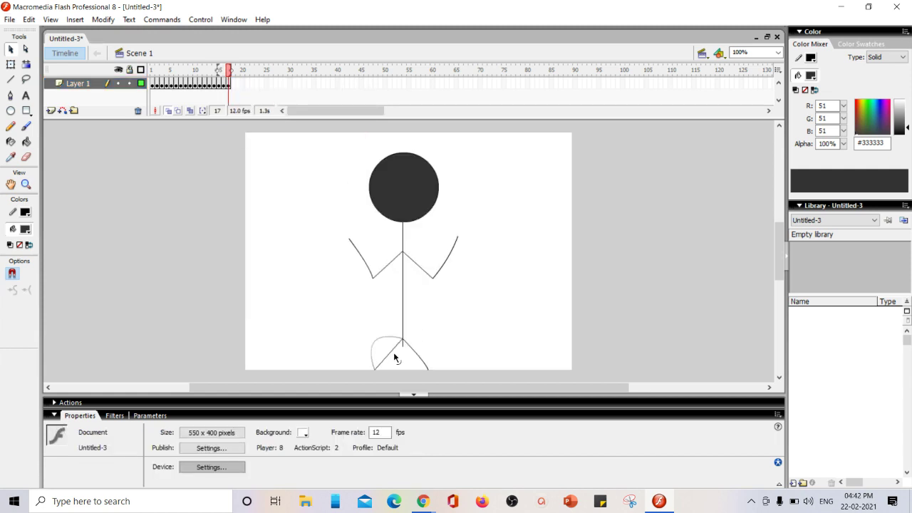
pyautogui.moveTo(424, 286); pyautogui.dragTo(380, 245)
# Step: Insert a keyframe at frame 20 and bend the left forearm outward into an arc
pyautogui.click(242, 85)
pyautogui.rightClick(243, 85)
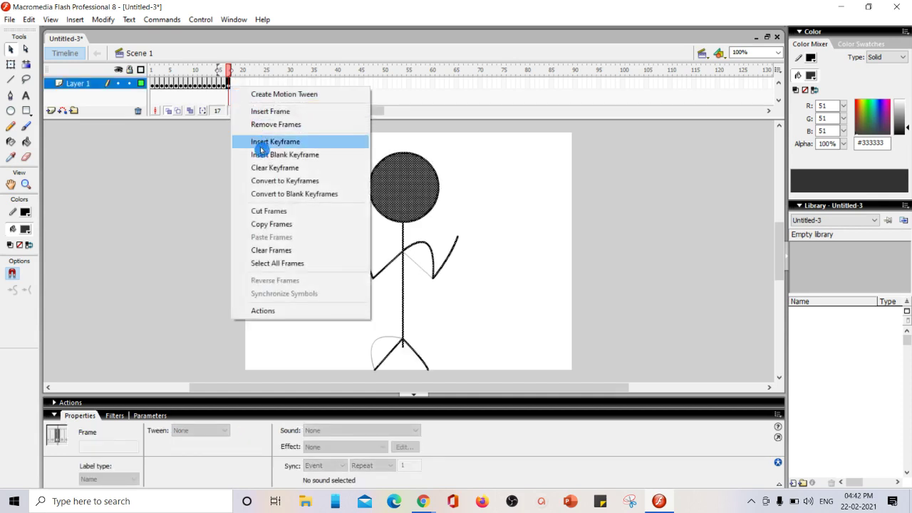
pyautogui.click(260, 140)
pyautogui.click(392, 265)
pyautogui.moveTo(393, 264); pyautogui.dragTo(382, 248)
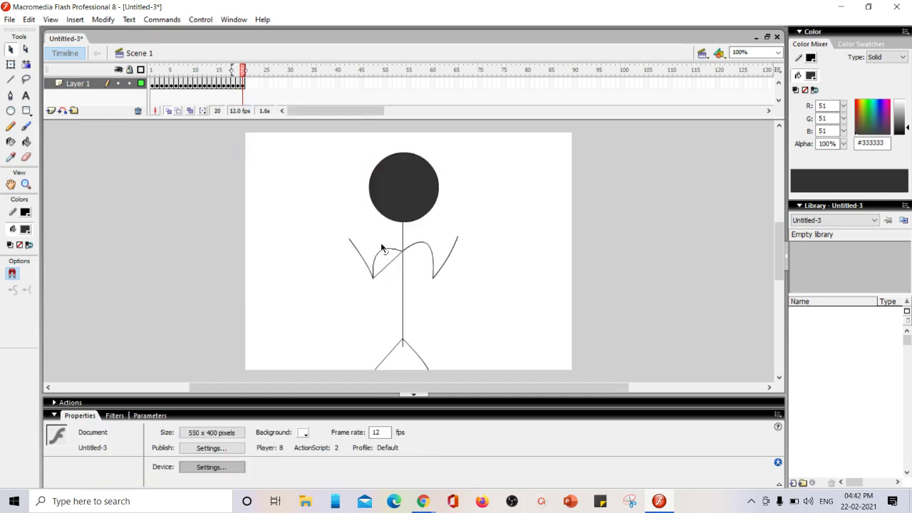
# Step: Add further keyframes from frame 21 on, extending the timeline to frame 23
pyautogui.rightClick(247, 84)
pyautogui.click(271, 138)
pyautogui.rightClick(249, 84)
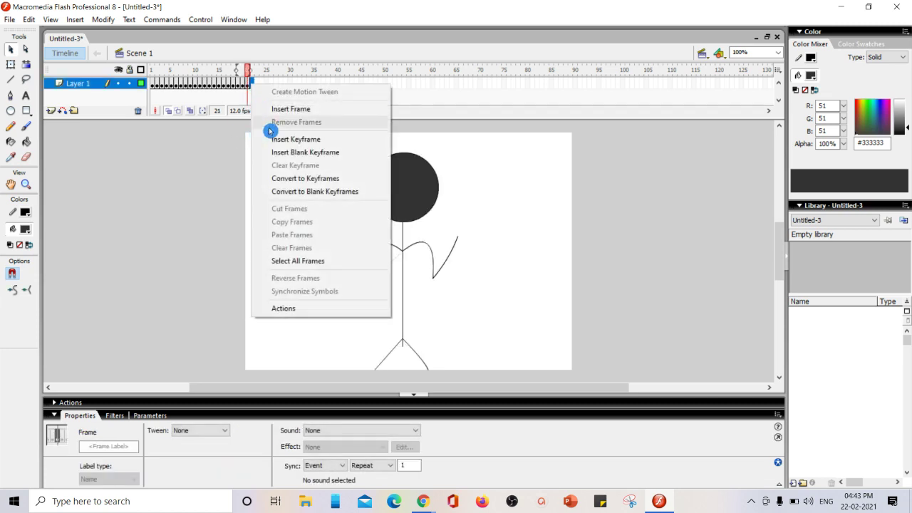
pyautogui.click(271, 139)
pyautogui.click(253, 84)
pyautogui.rightClick(254, 85)
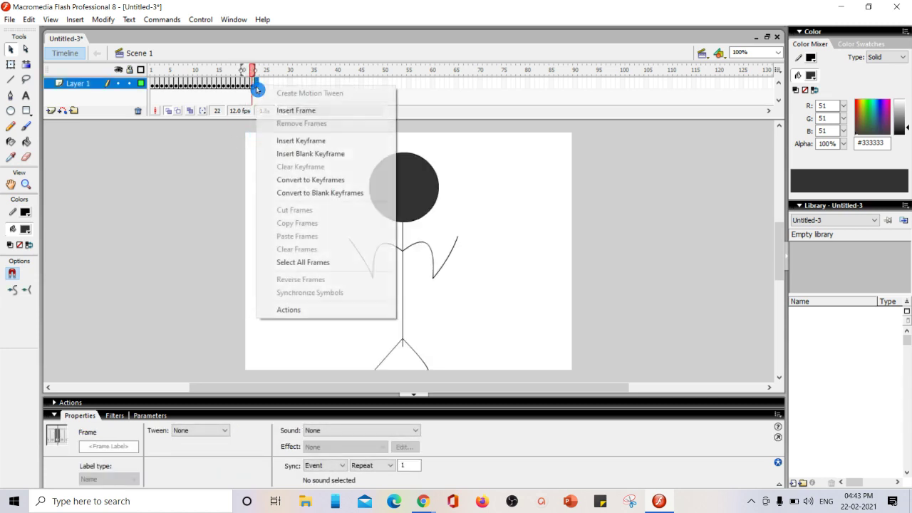
pyautogui.click(277, 140)
# Step: Select the head's fill and outline and move it right and down
pyautogui.click(352, 189)
pyautogui.click(428, 201)
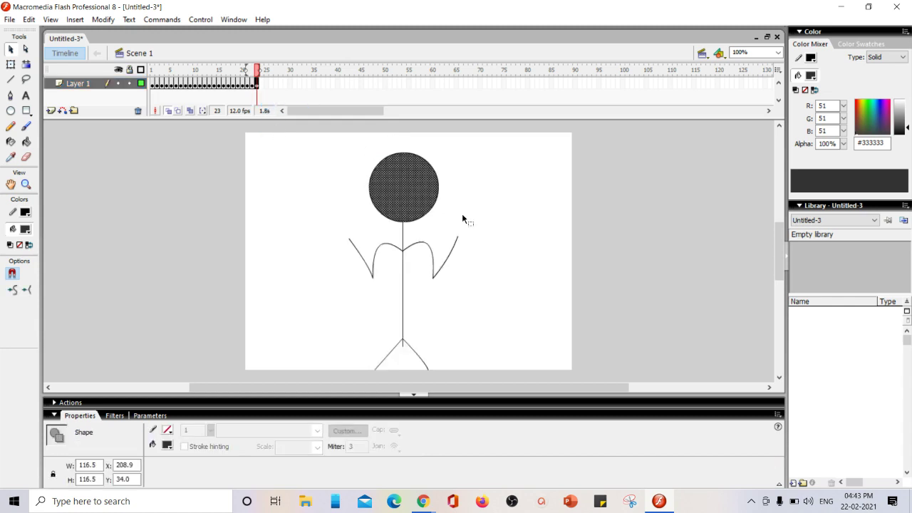
pyautogui.keyDown('shift'); pyautogui.click(437, 199); pyautogui.keyUp('shift')
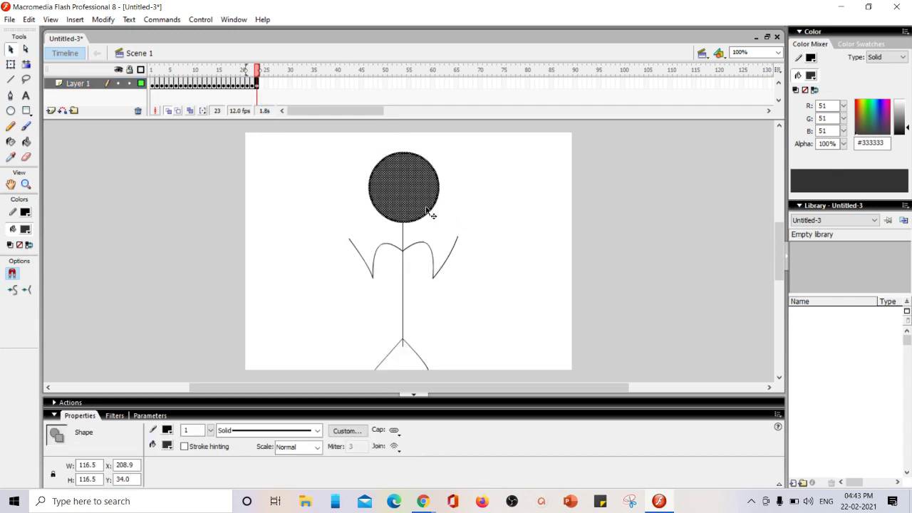
pyautogui.moveTo(430, 212); pyautogui.dragTo(460, 228)
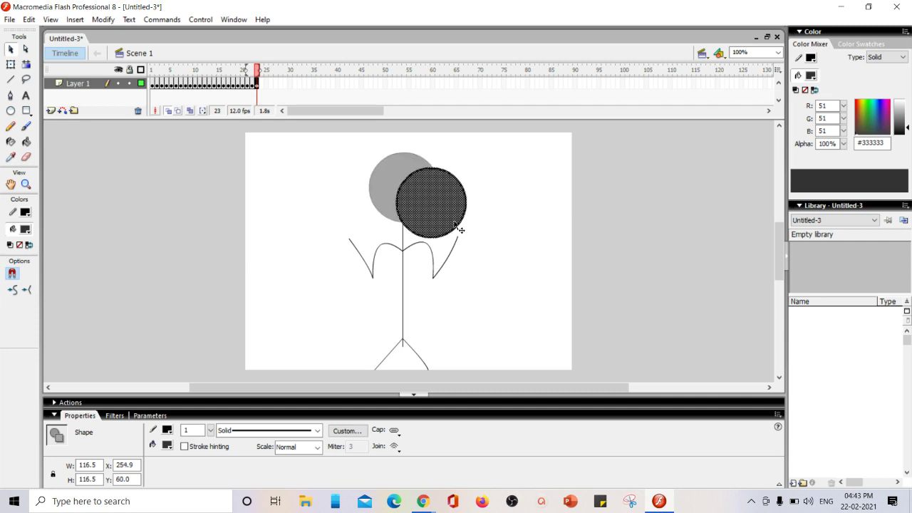
# Step: Add keyframes at frames 24, 25 and 26
pyautogui.rightClick(262, 85)
pyautogui.click(278, 107)
pyautogui.rightClick(263, 87)
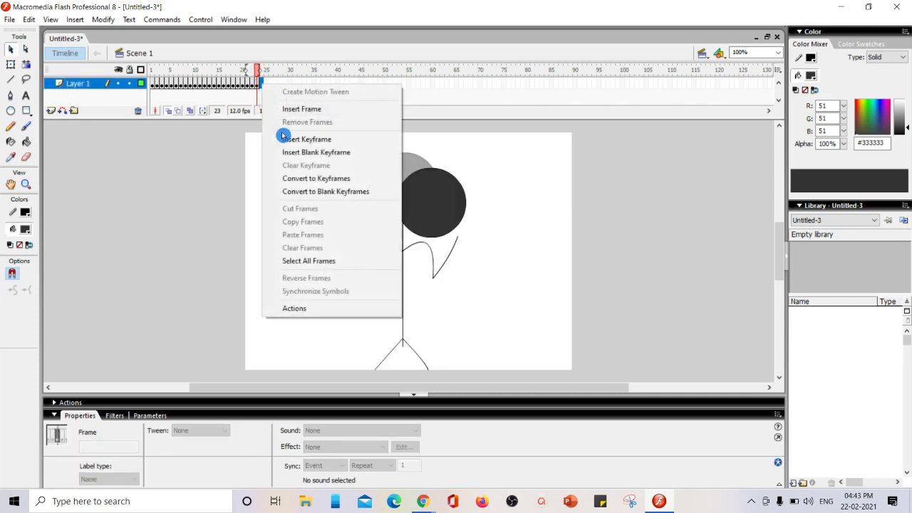
pyautogui.click(285, 135)
pyautogui.rightClick(263, 84)
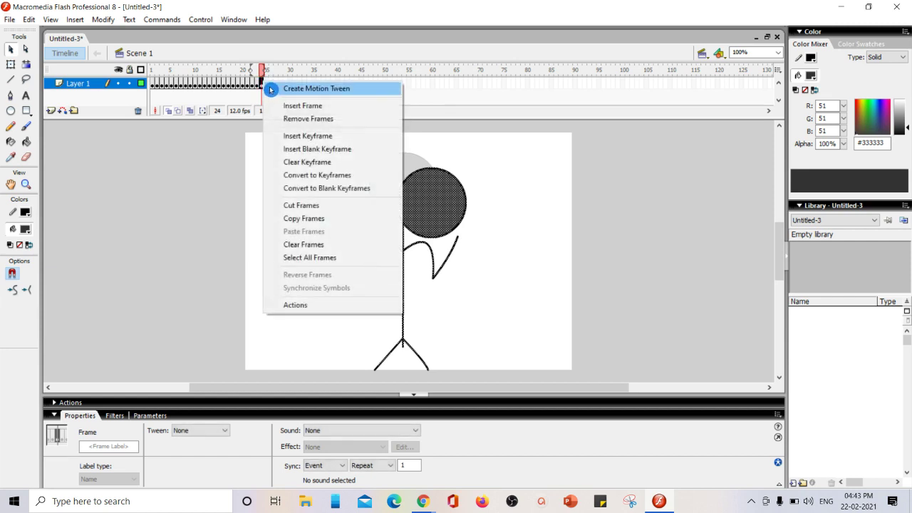
pyautogui.click(286, 135)
pyautogui.rightClick(271, 86)
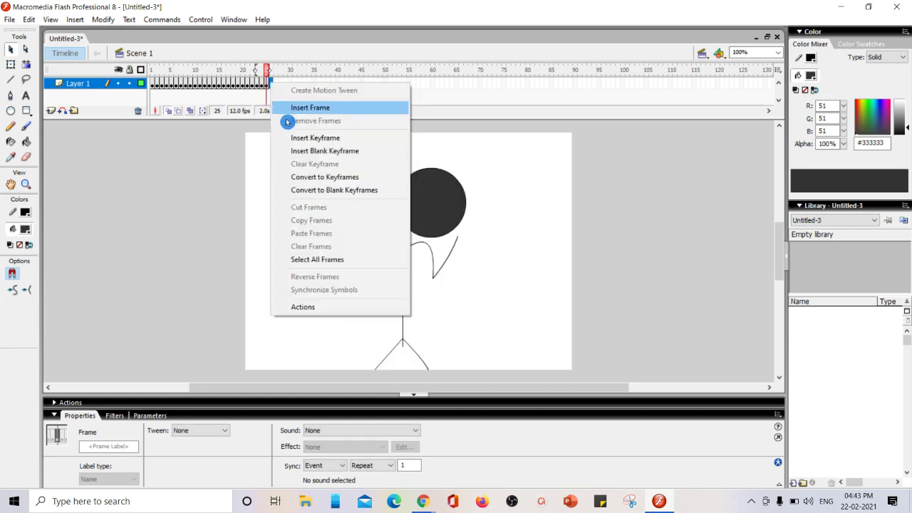
pyautogui.click(296, 136)
# Step: Turn on Control > Loop Playback so the 26-frame animation repeats
pyautogui.click(470, 265)
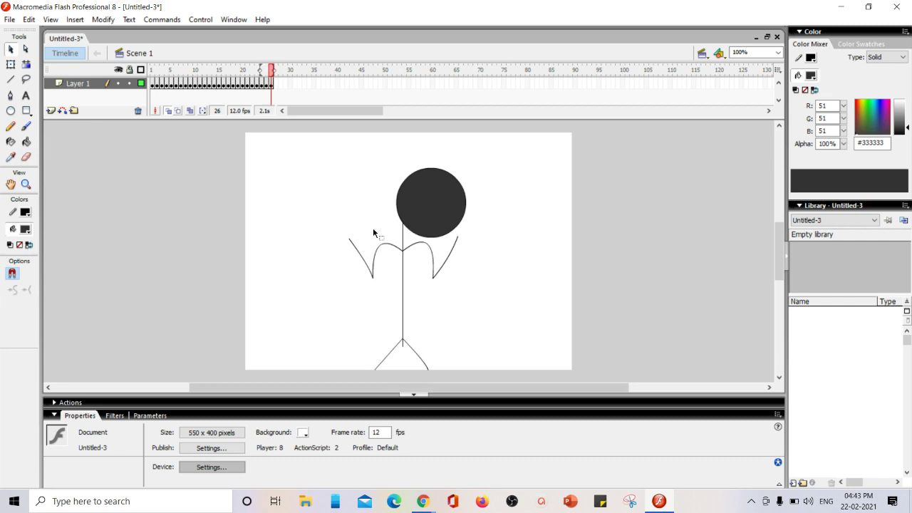
pyautogui.click(200, 20)
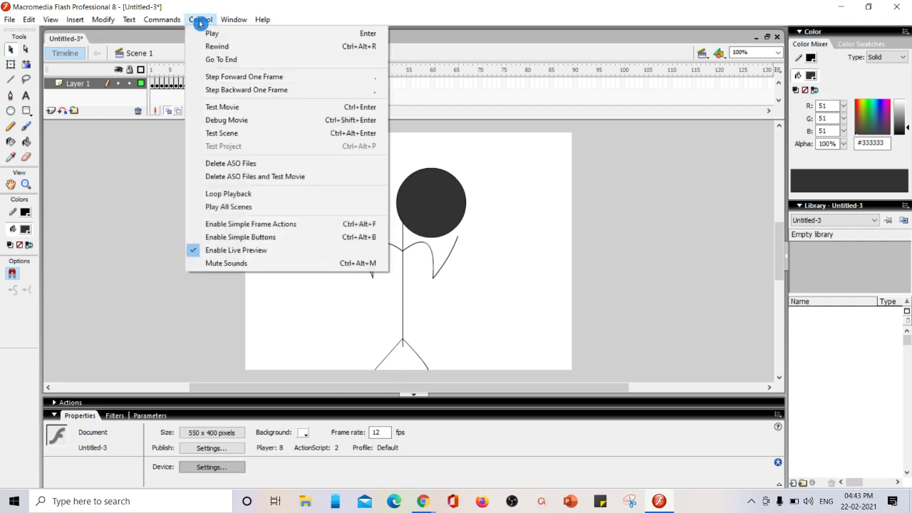
pyautogui.click(268, 195)
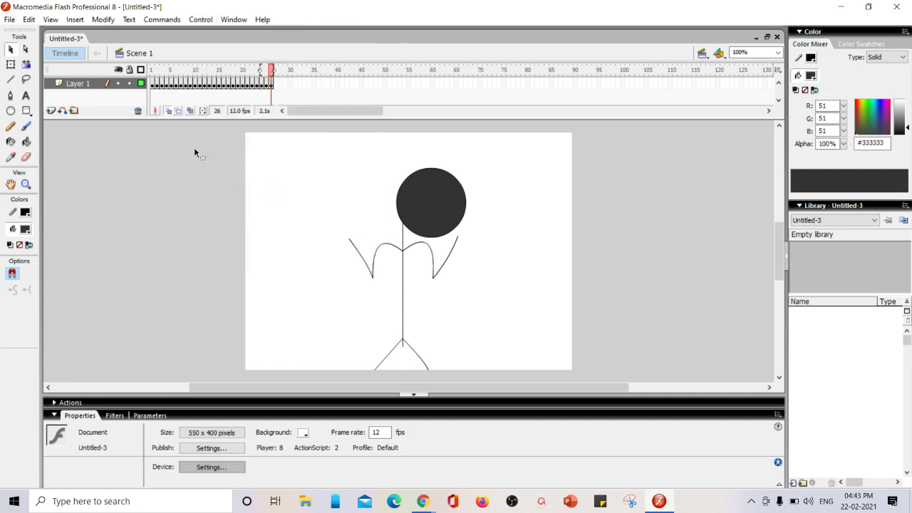
pyautogui.click(255, 72)
# Step: Play the stickman dance animation on the stage using Control > Play
pyautogui.click(195, 29)
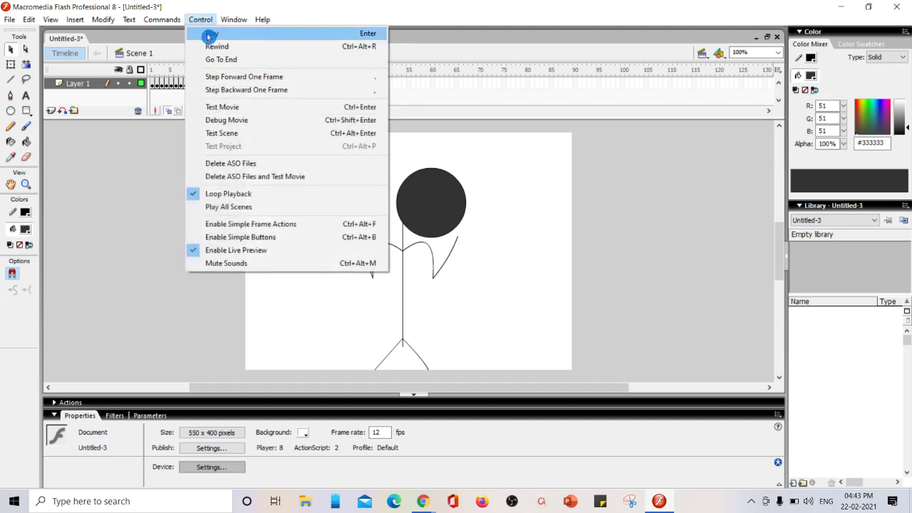
pyautogui.click(209, 35)
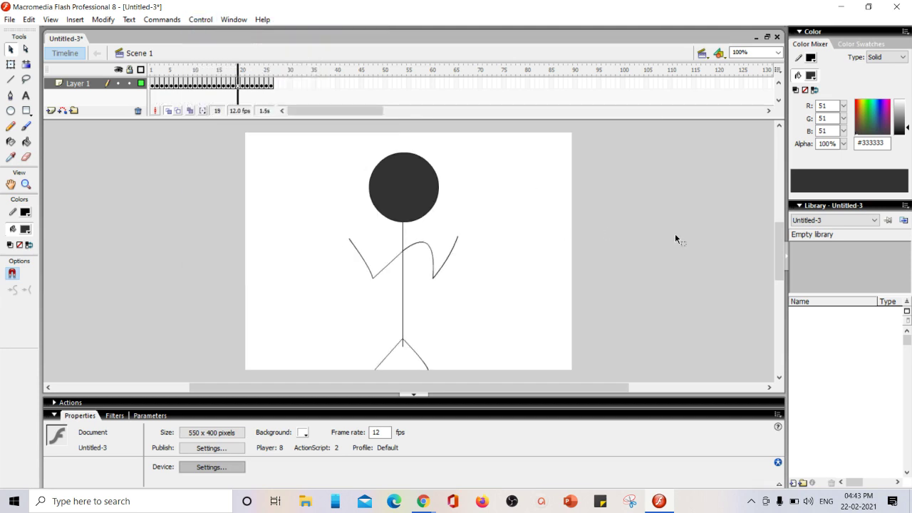